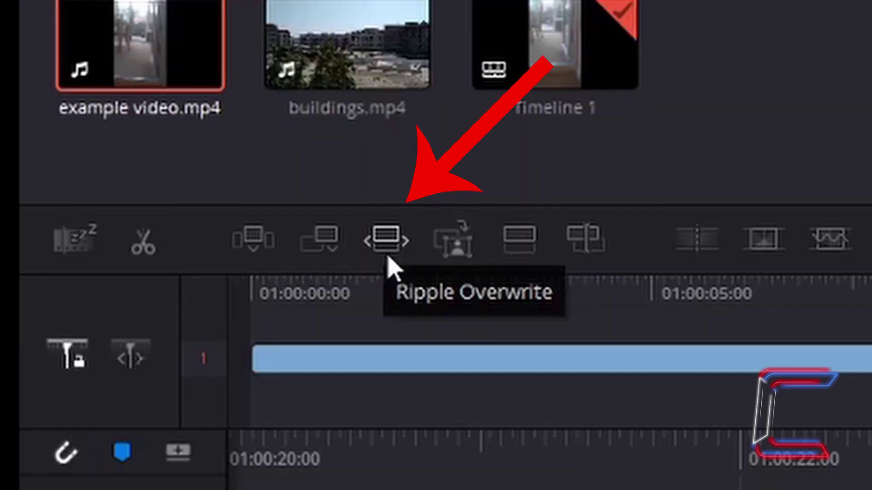
Bring up the Media Pool listing example video.mp4 and buildings.mp4
{"action": "left_click", "coordinate": [389, 258]}
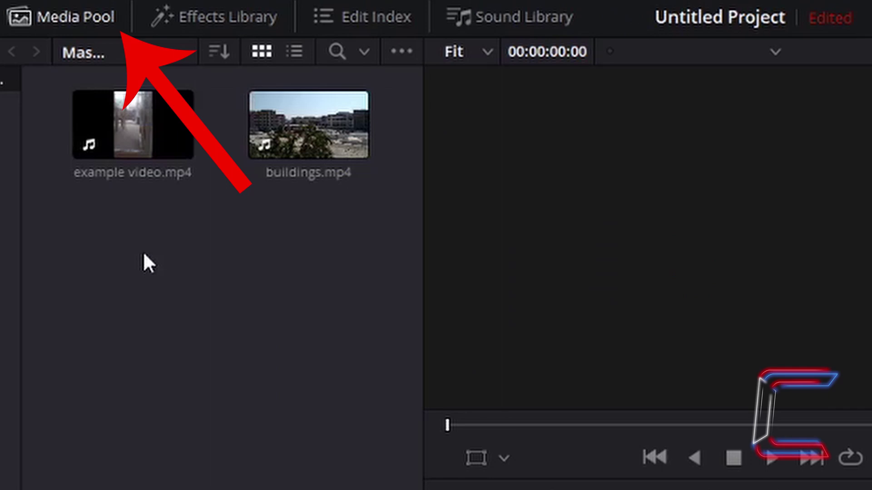
{"action": "left_click", "coordinate": [105, 125]}
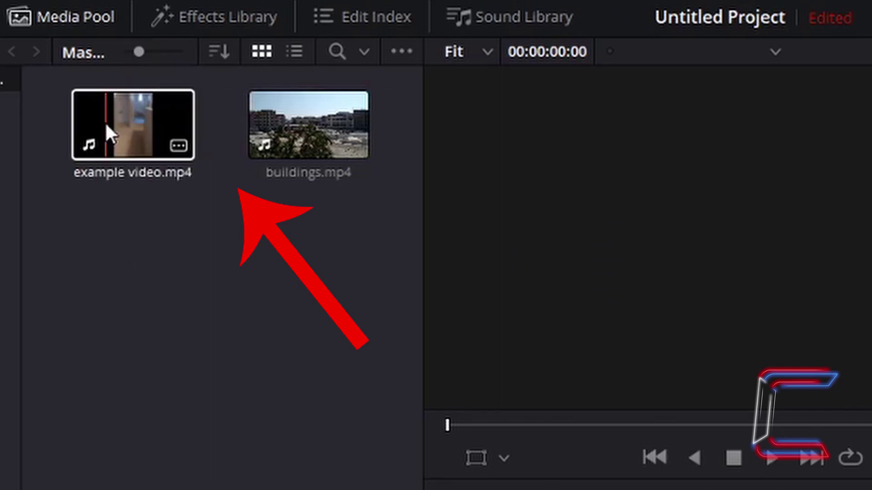
{"action": "left_click", "coordinate": [132, 128]}
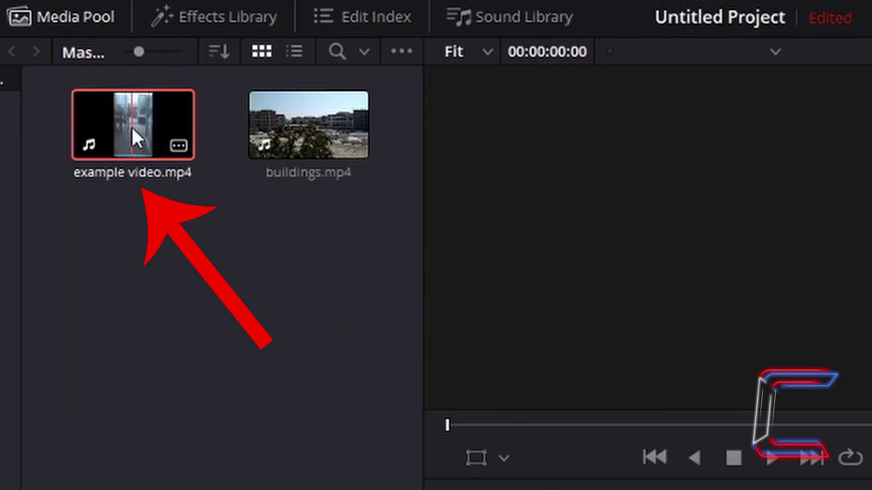
{"action": "left_click", "coordinate": [266, 178]}
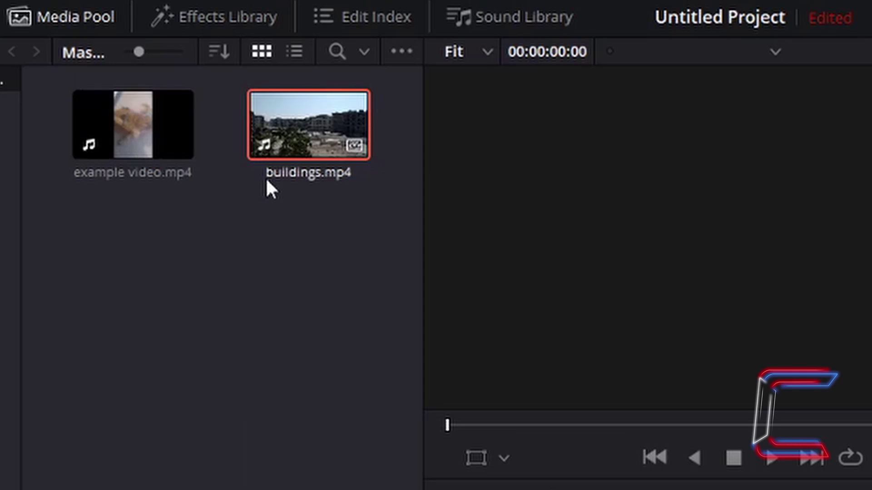
{"action": "key", "text": "Left"}
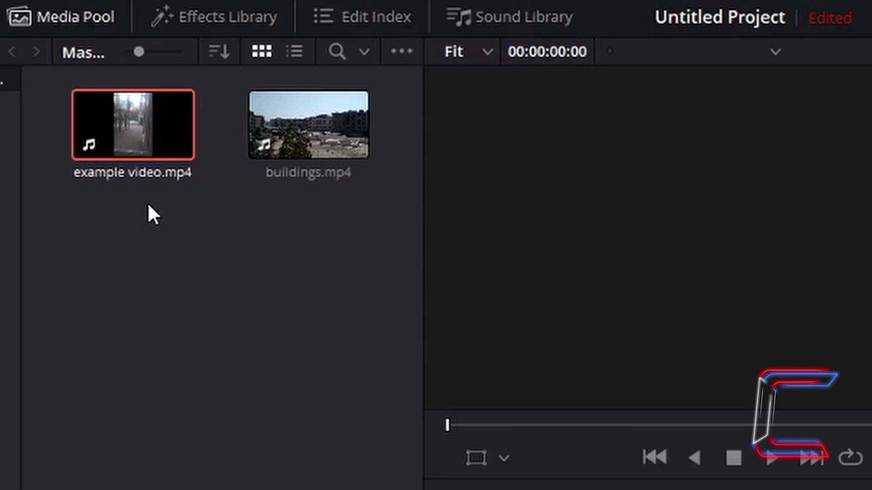
{"action": "mouse_move", "coordinate": [150, 148]}
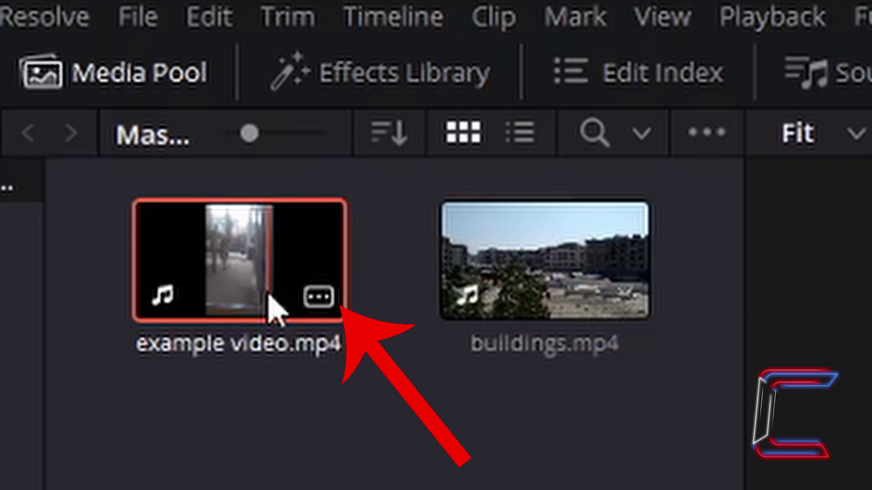
{"action": "left_click", "coordinate": [324, 300]}
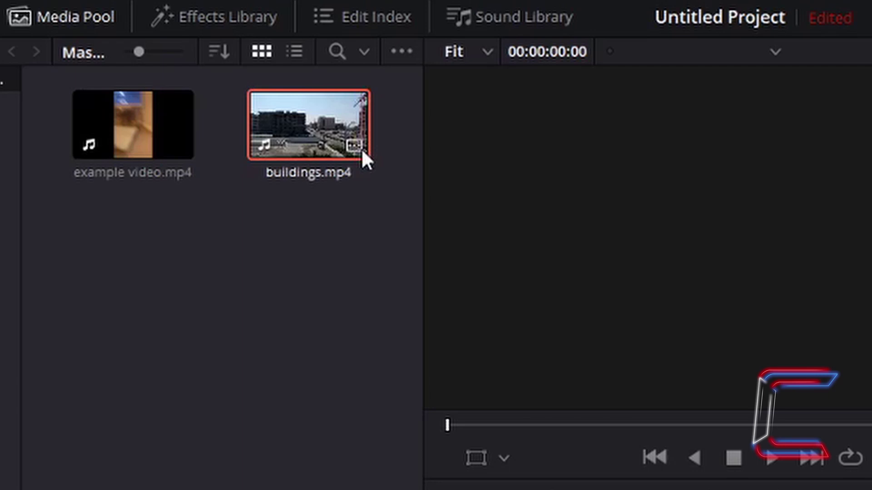
{"action": "mouse_move", "coordinate": [361, 148]}
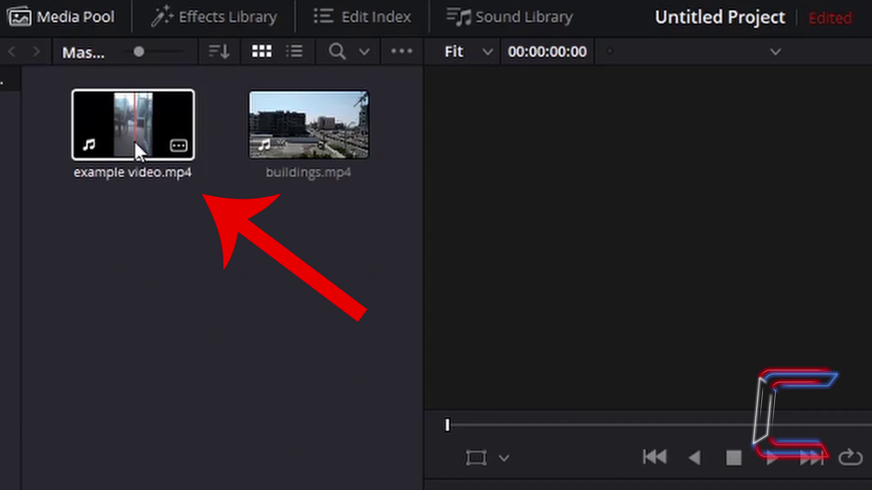
Place example video.mp4 on V1/A1 at 01:00:00:00 and scrub the playhead to 01:00:10:12
{"action": "left_click", "coordinate": [135, 142]}
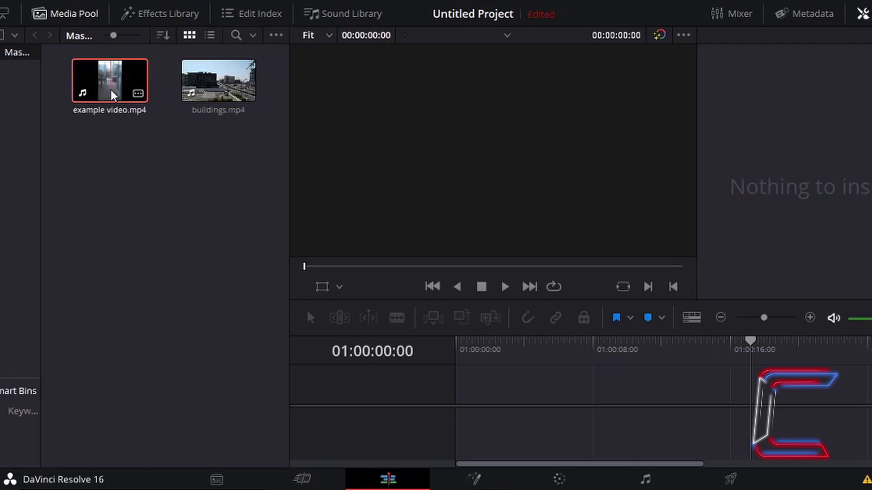
{"action": "left_click_drag", "start_coordinate": [112, 95], "coordinate": [471, 405]}
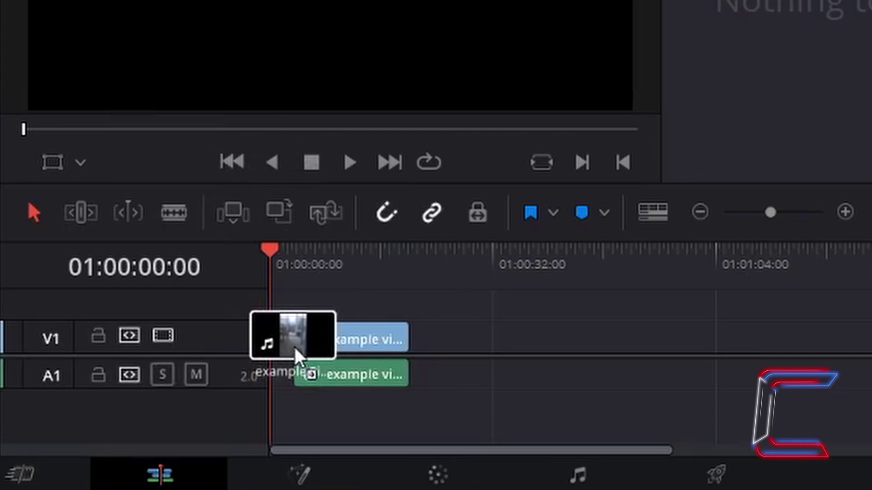
{"action": "left_click_drag", "start_coordinate": [293, 345], "coordinate": [277, 344]}
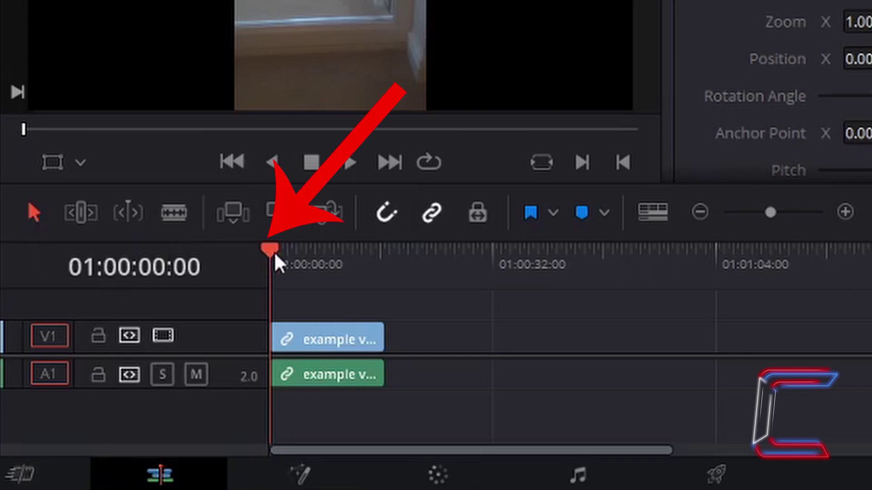
{"action": "left_click_drag", "start_coordinate": [274, 251], "coordinate": [386, 273]}
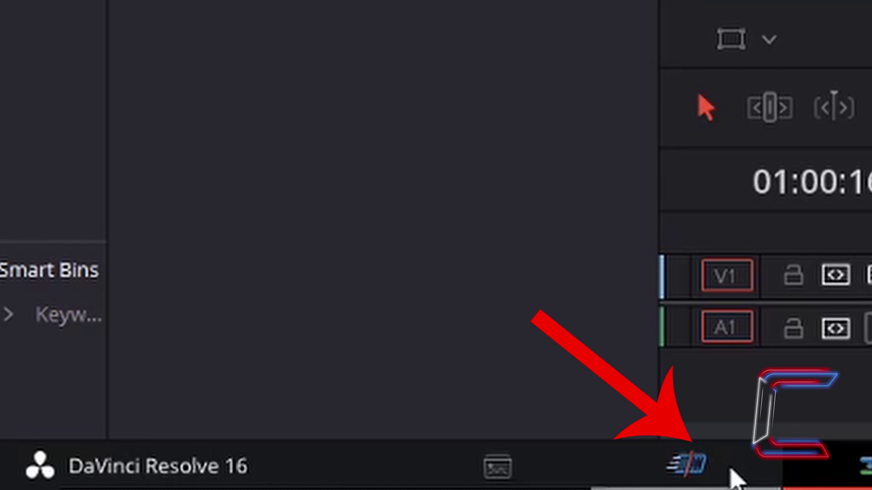
On the Cut page, park the playhead at 01:00:15:22 near the example clip's end
{"action": "left_click", "coordinate": [733, 479]}
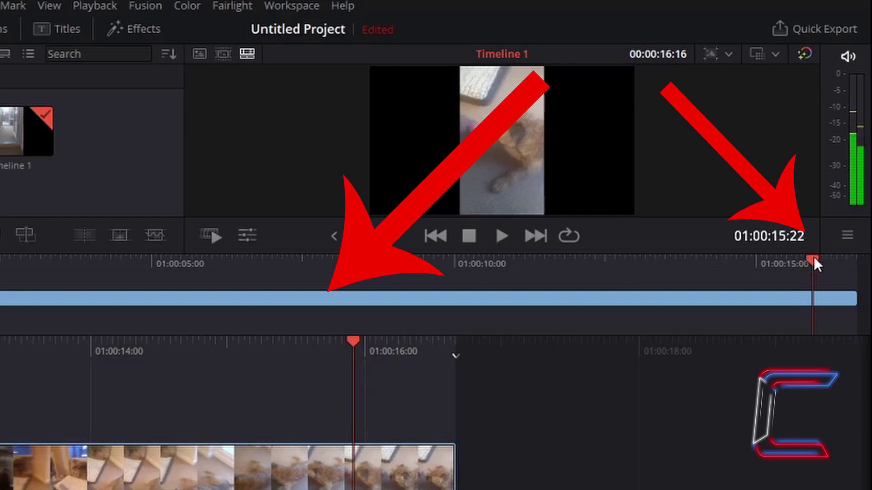
{"action": "left_click_drag", "start_coordinate": [814, 257], "coordinate": [854, 264]}
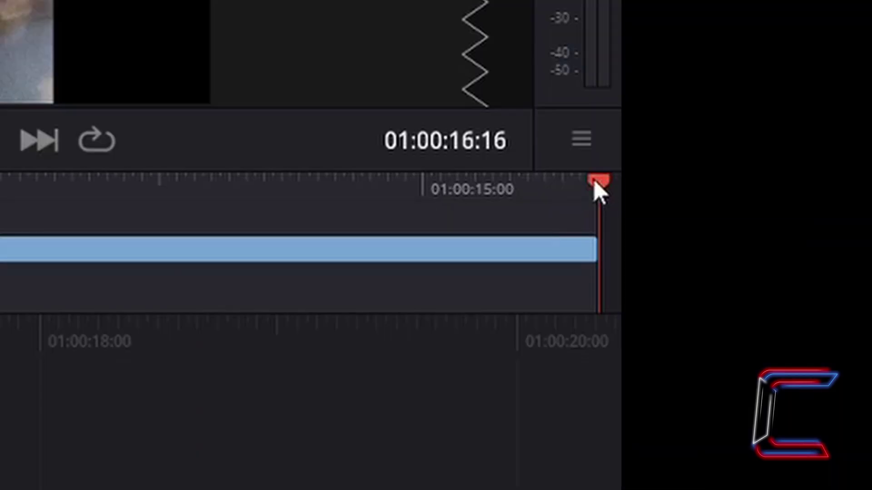
{"action": "left_click", "coordinate": [564, 184]}
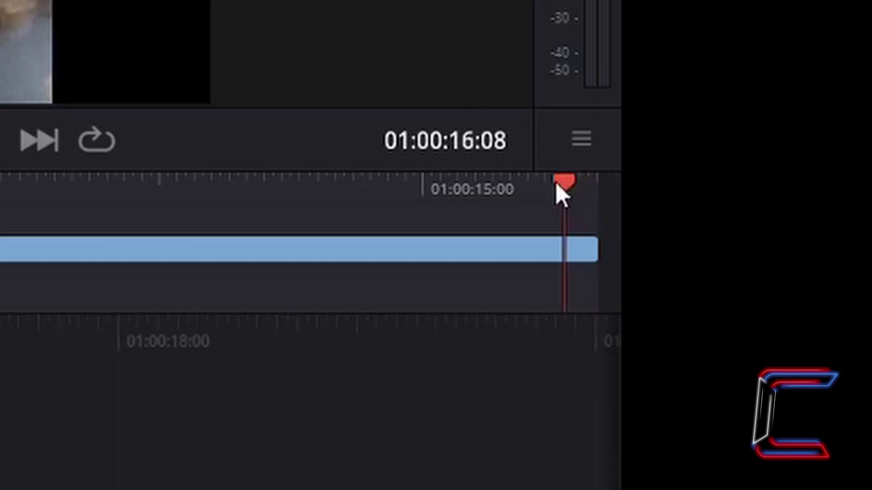
{"action": "left_click_drag", "start_coordinate": [557, 185], "coordinate": [524, 181]}
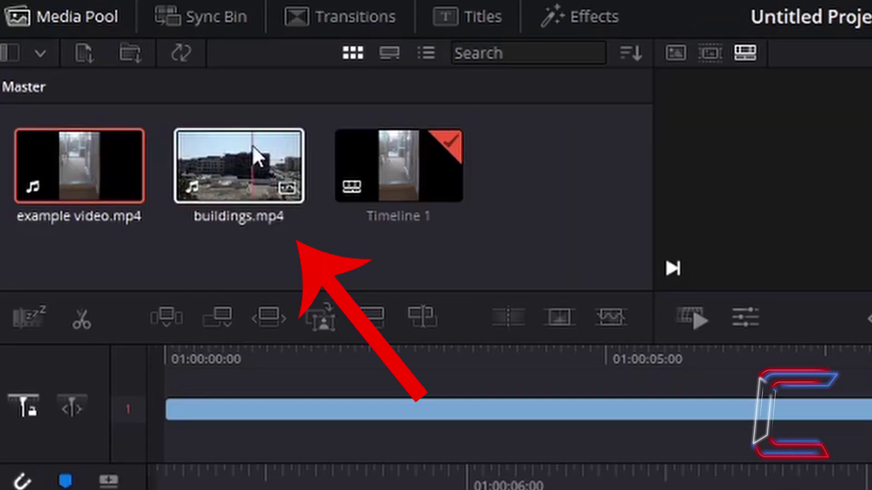
{"action": "left_click", "coordinate": [252, 145]}
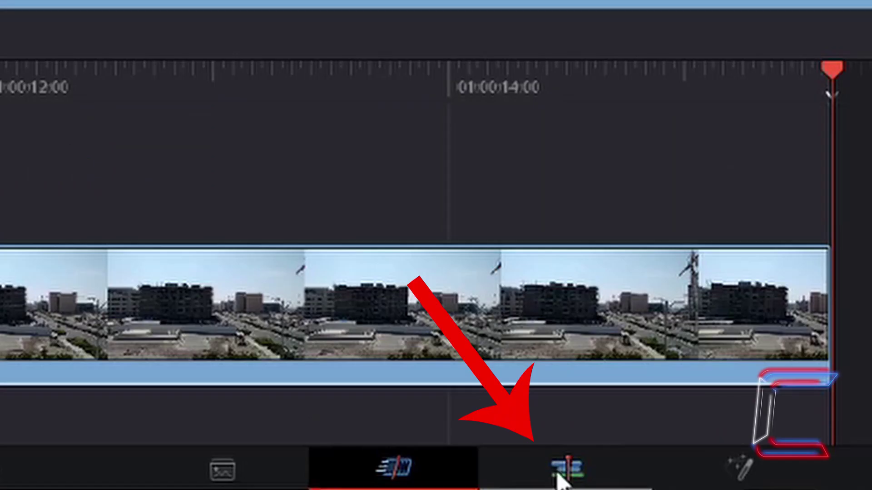
Return to the Edit page showing the example clip on V1 and A1
{"action": "left_click", "coordinate": [557, 473]}
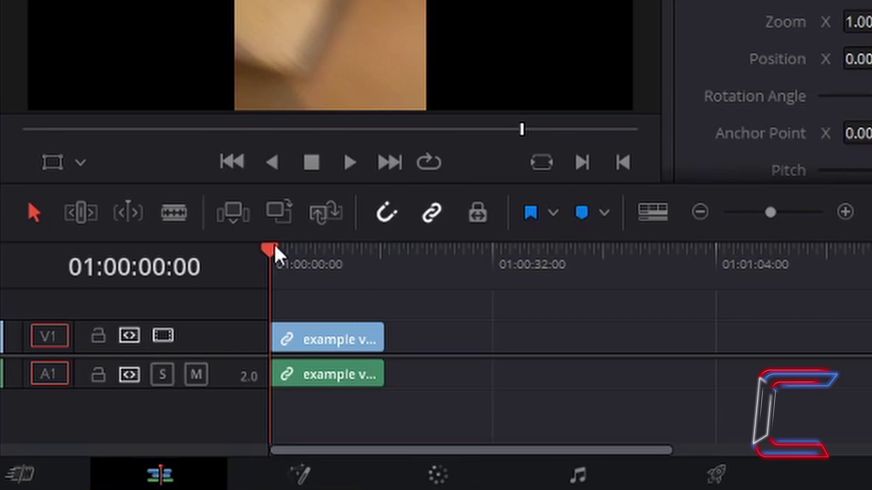
Blade the example clip on V1 and A1 at 01:00:08:04
{"action": "left_click_drag", "start_coordinate": [275, 247], "coordinate": [328, 289]}
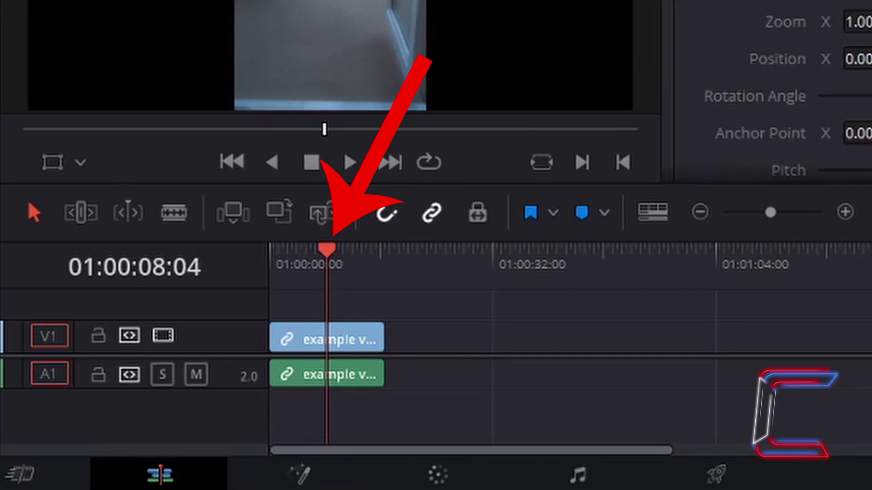
{"action": "left_click", "coordinate": [188, 219]}
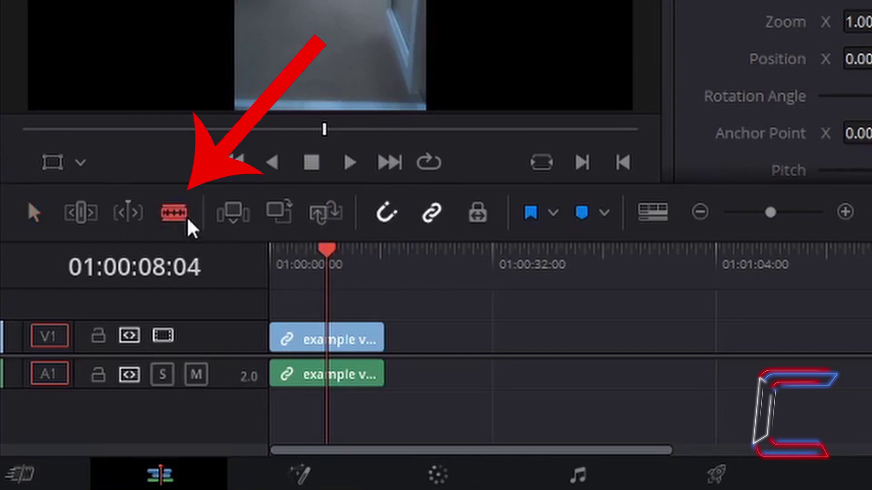
{"action": "left_click", "coordinate": [347, 348]}
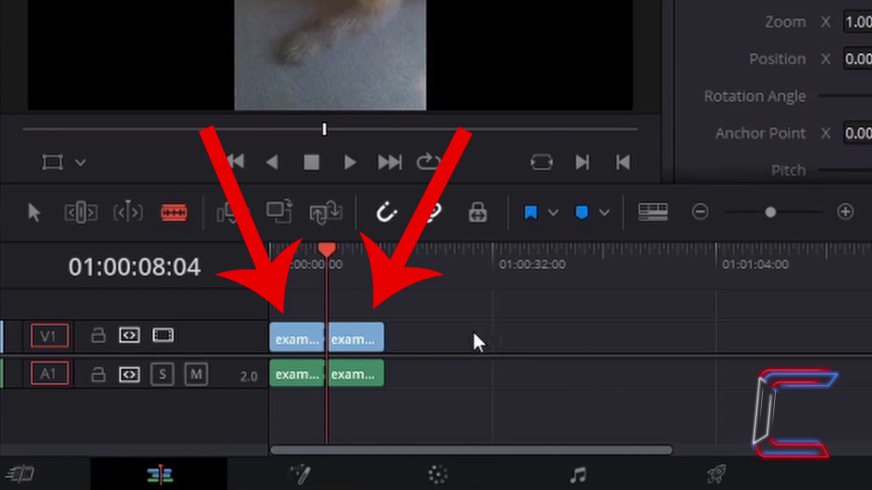
{"action": "left_click", "coordinate": [44, 224]}
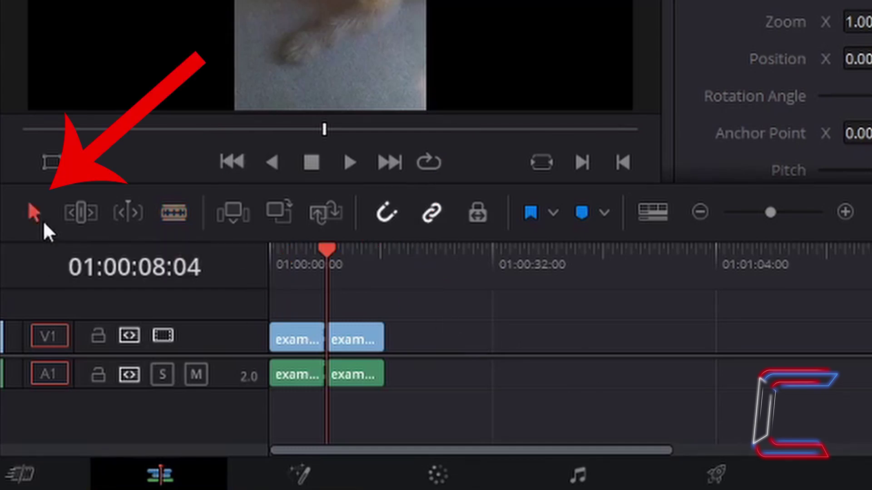
{"action": "left_click", "coordinate": [357, 346]}
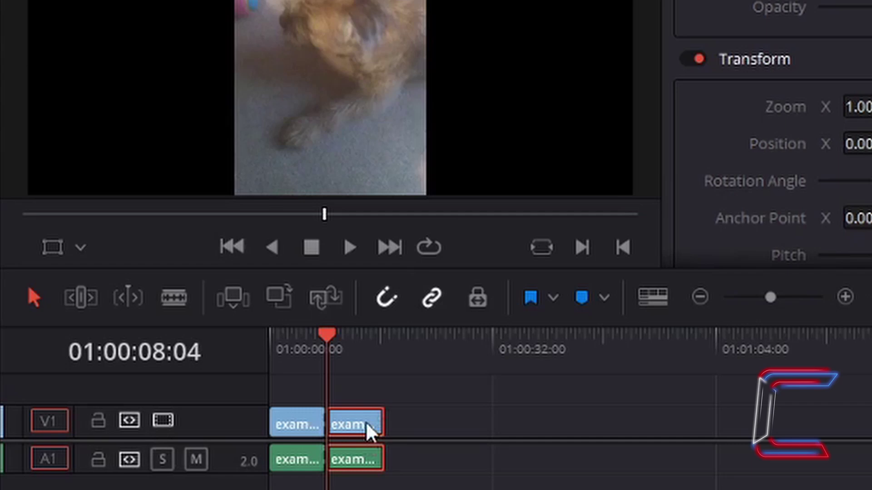
{"action": "right_click", "coordinate": [366, 421]}
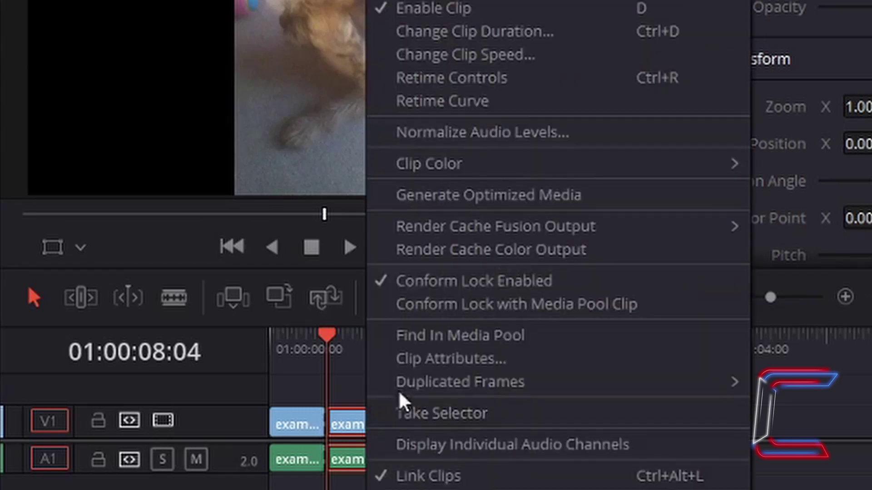
{"action": "left_click", "coordinate": [595, 36]}
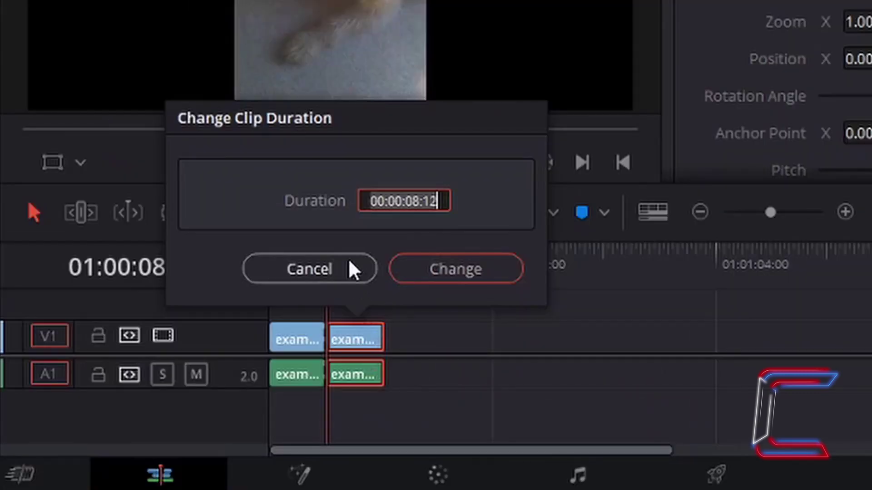
{"action": "left_click", "coordinate": [349, 263]}
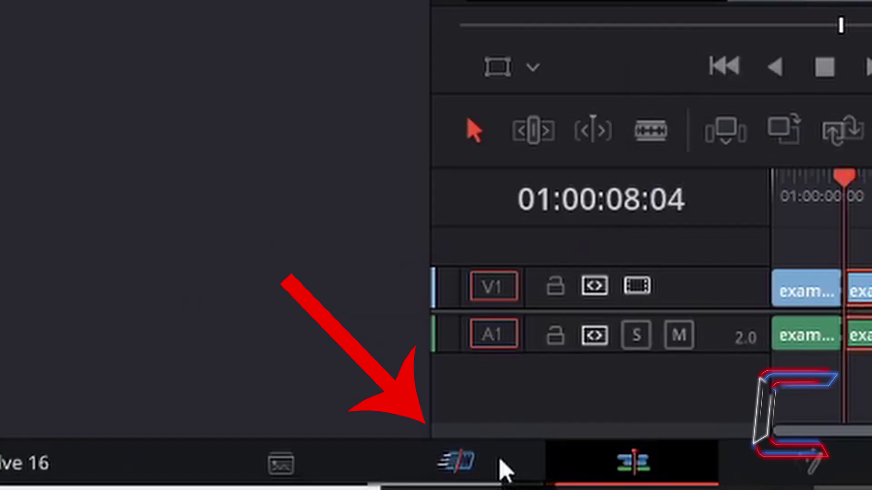
On the Cut page, append buildings.mp4 to the end of Timeline 1
{"action": "left_click", "coordinate": [504, 470]}
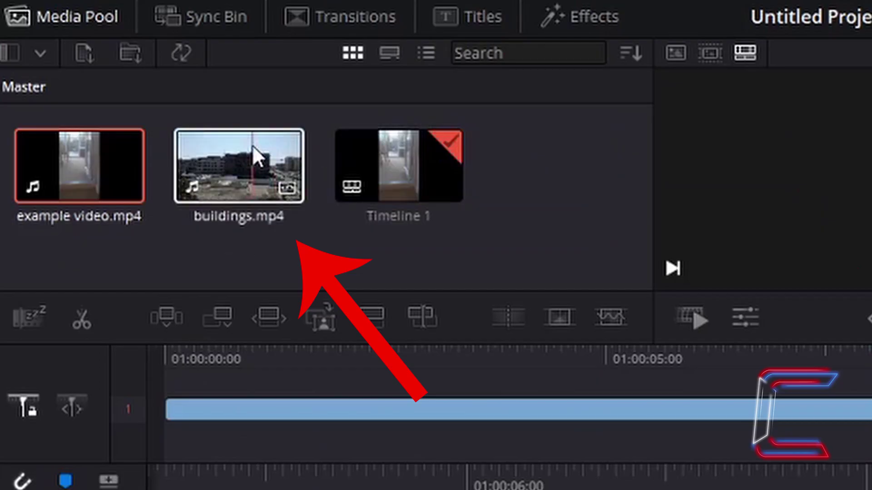
{"action": "left_click", "coordinate": [250, 150]}
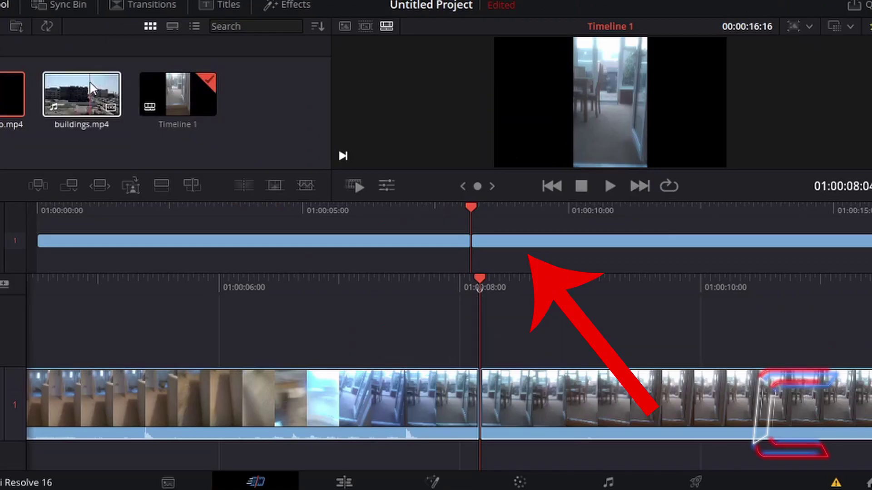
{"action": "left_click_drag", "start_coordinate": [93, 88], "coordinate": [667, 192]}
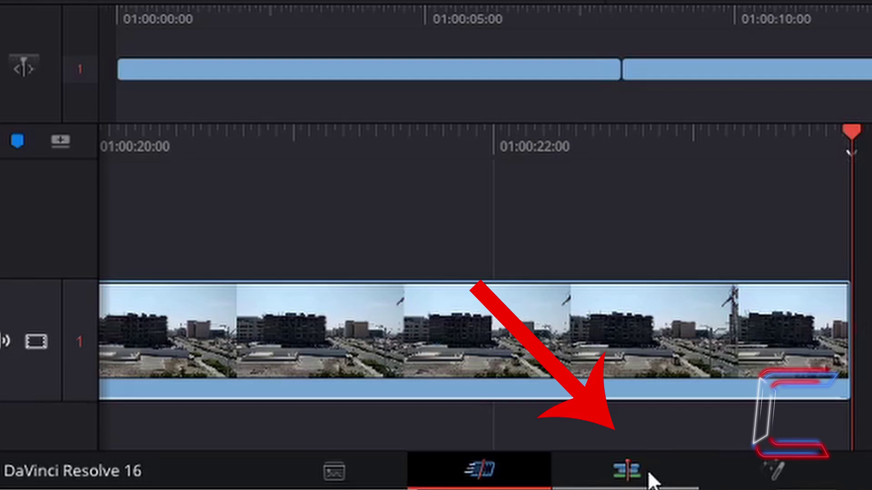
On the Edit page, scrub the timeline start and select the buildings clip to review it
{"action": "left_click", "coordinate": [653, 479]}
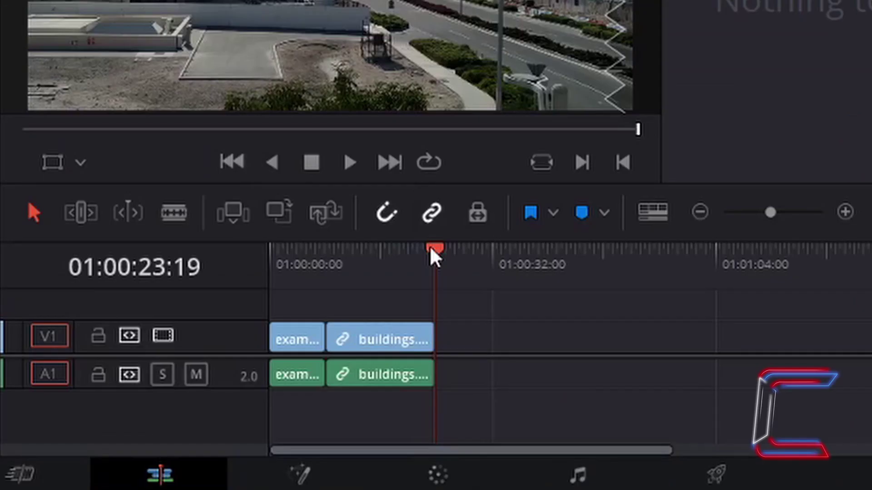
{"action": "left_click_drag", "start_coordinate": [430, 250], "coordinate": [277, 225]}
{"action": "left_click", "coordinate": [295, 338]}
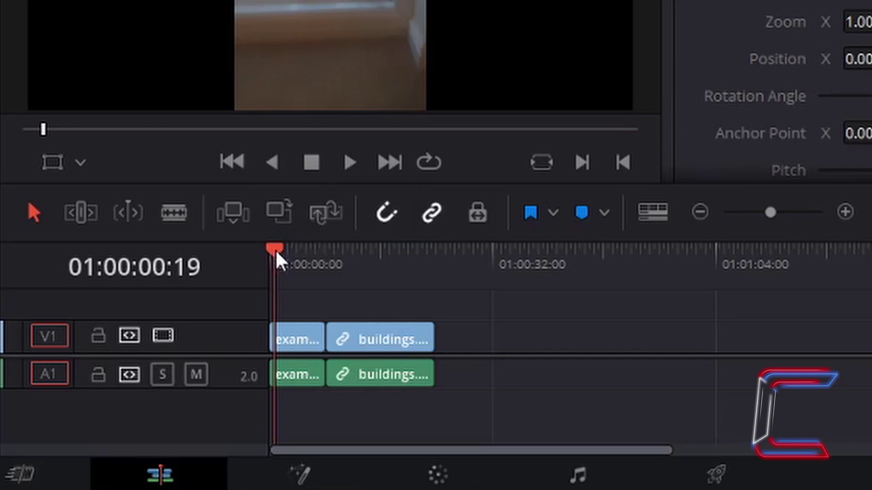
{"action": "left_click_drag", "start_coordinate": [275, 250], "coordinate": [382, 257]}
{"action": "left_click", "coordinate": [378, 338]}
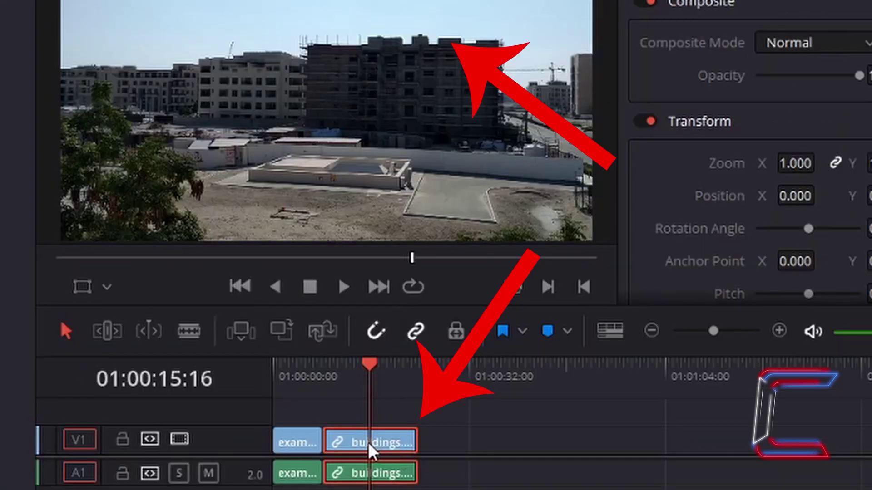